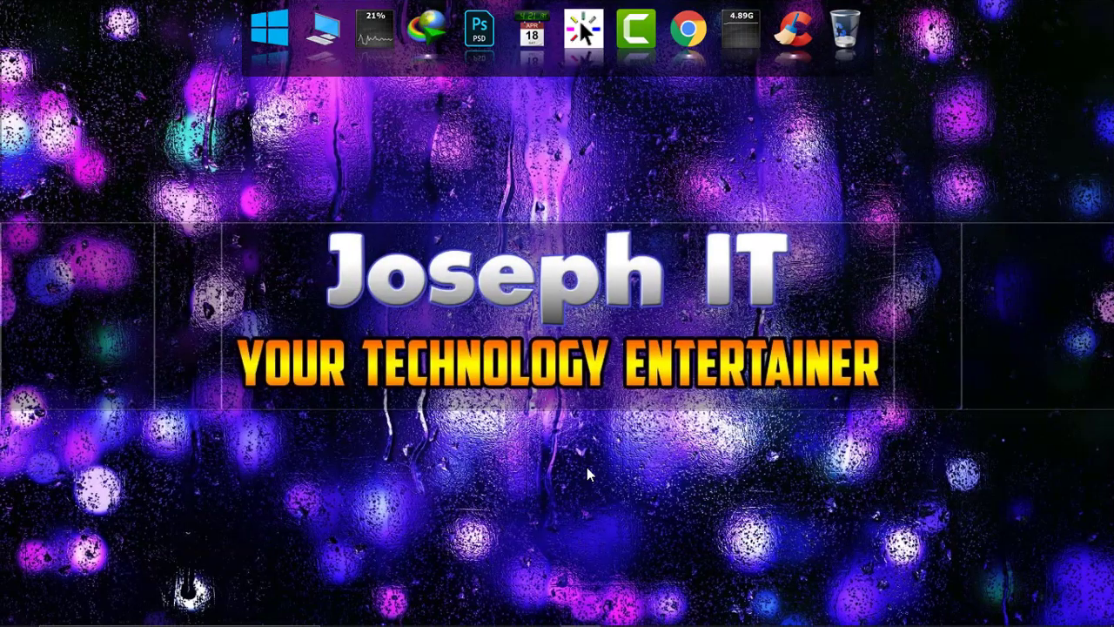
# Close the old Microsoft Edge window.
pyautogui.moveTo(636, 611)
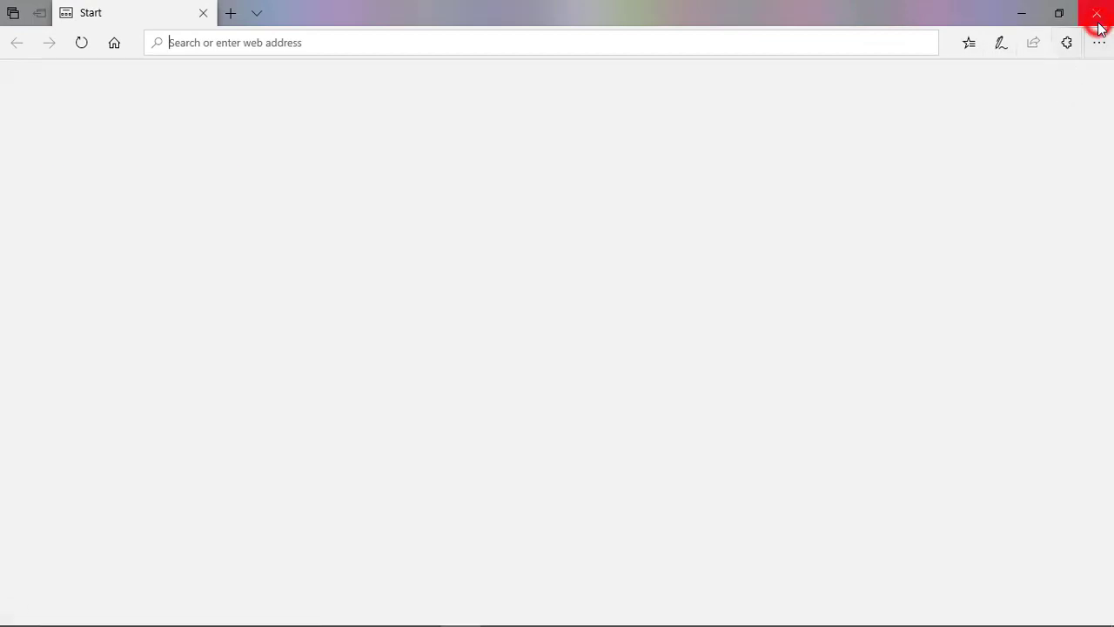
pyautogui.click(1097, 12)
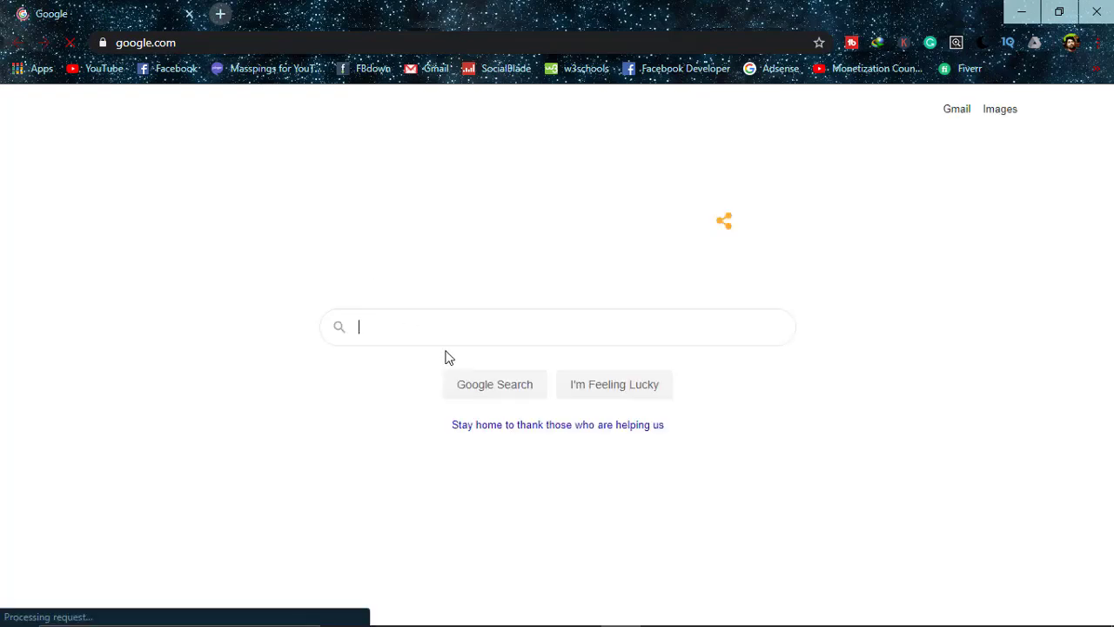
# Switch to Chrome, search Google for "latest microsoft edge" and open Microsoft's "Download New Microsoft Edge Browser" page.
pyautogui.click(447, 327)
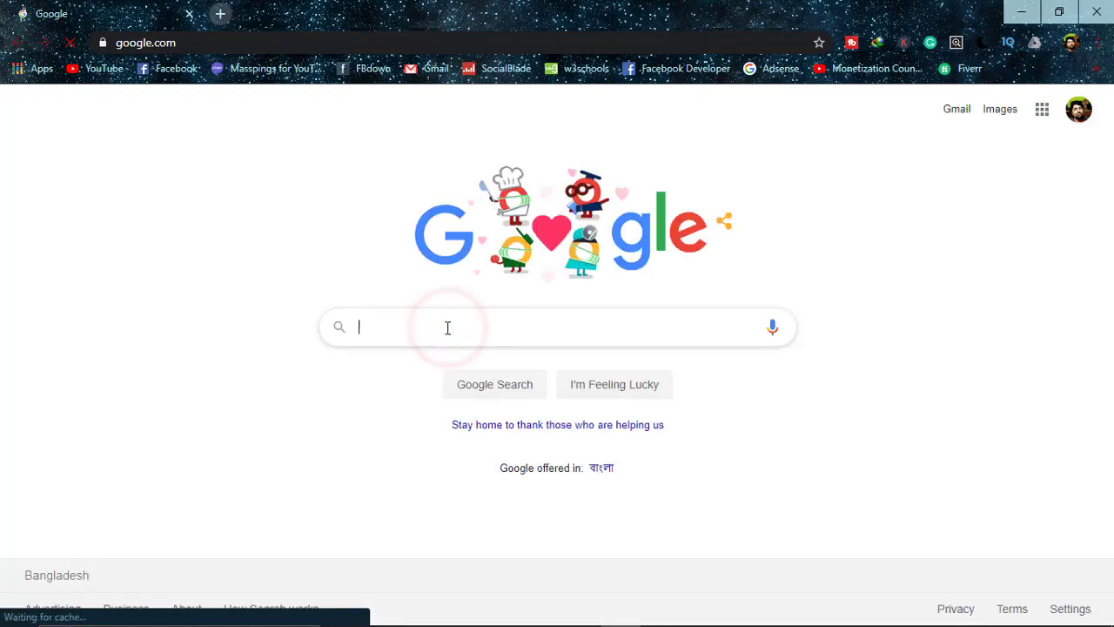
pyautogui.write('la')
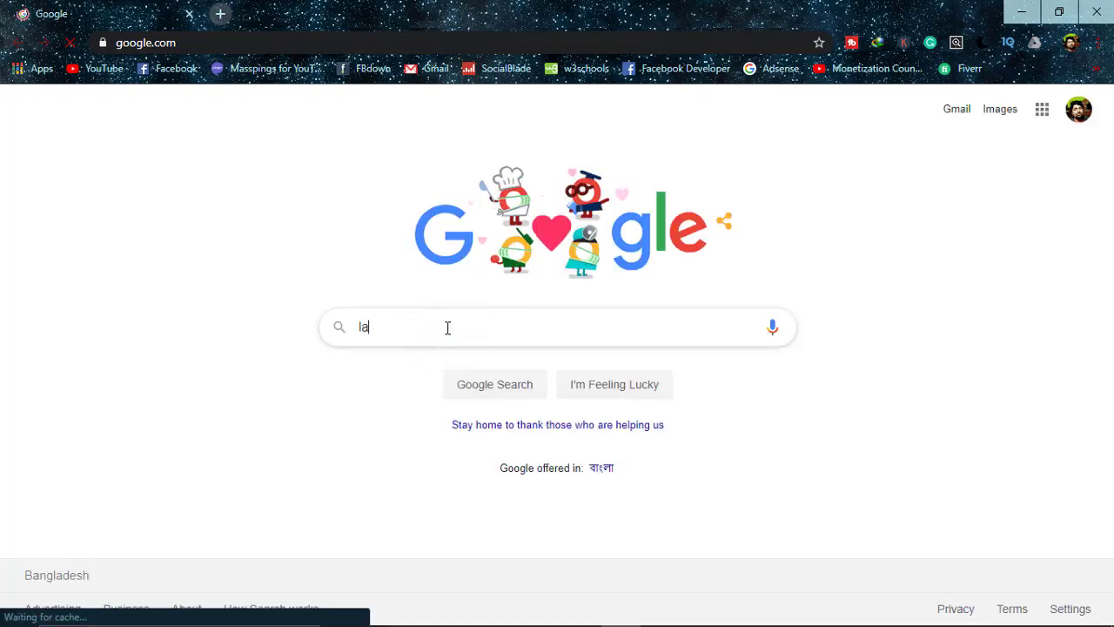
pyautogui.write('test microsoft edge')
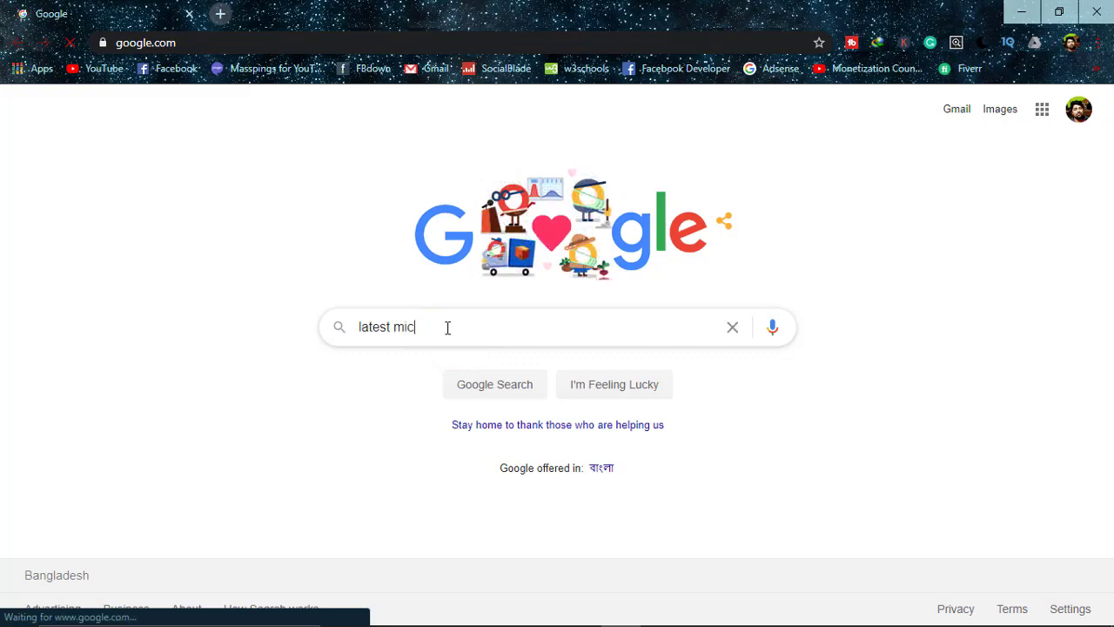
pyautogui.press('Return')
pyautogui.scroll(-5, 452, 351)
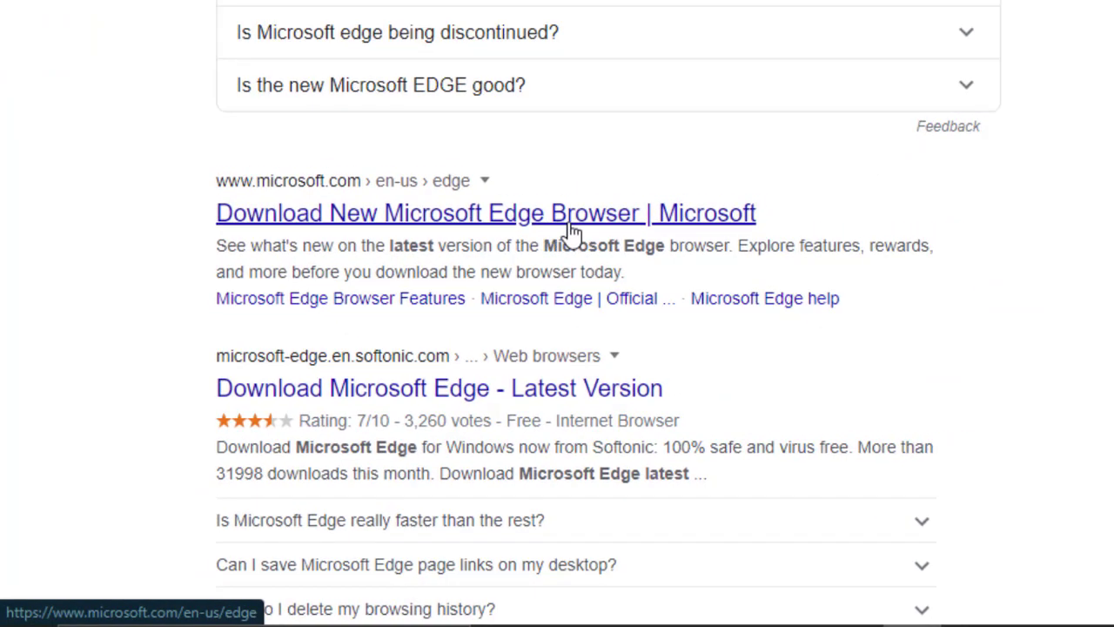
pyautogui.click(595, 199)
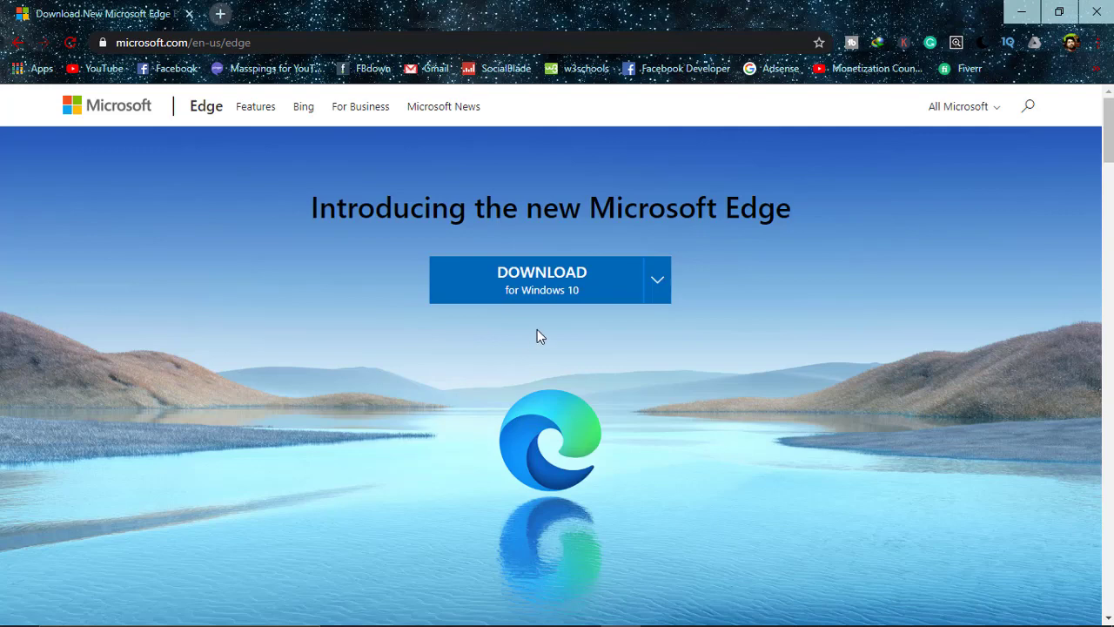
# Accept the license terms, download MicrosoftEdgeSetup.exe for Windows 10, and run the installer with the browser minimized.
pyautogui.click(573, 298)
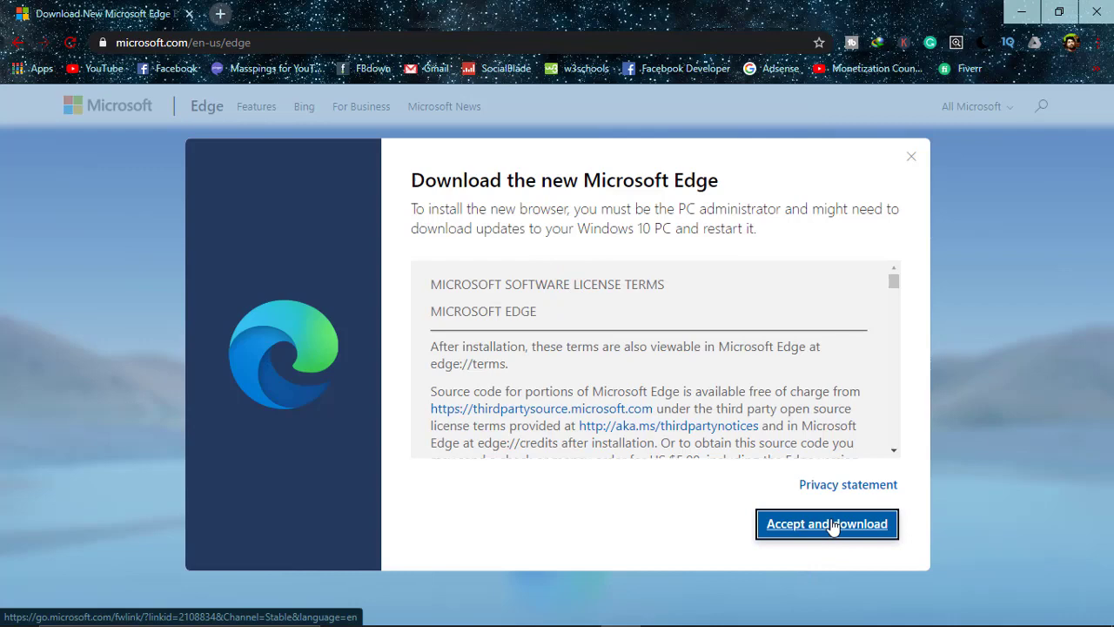
pyautogui.click(828, 523)
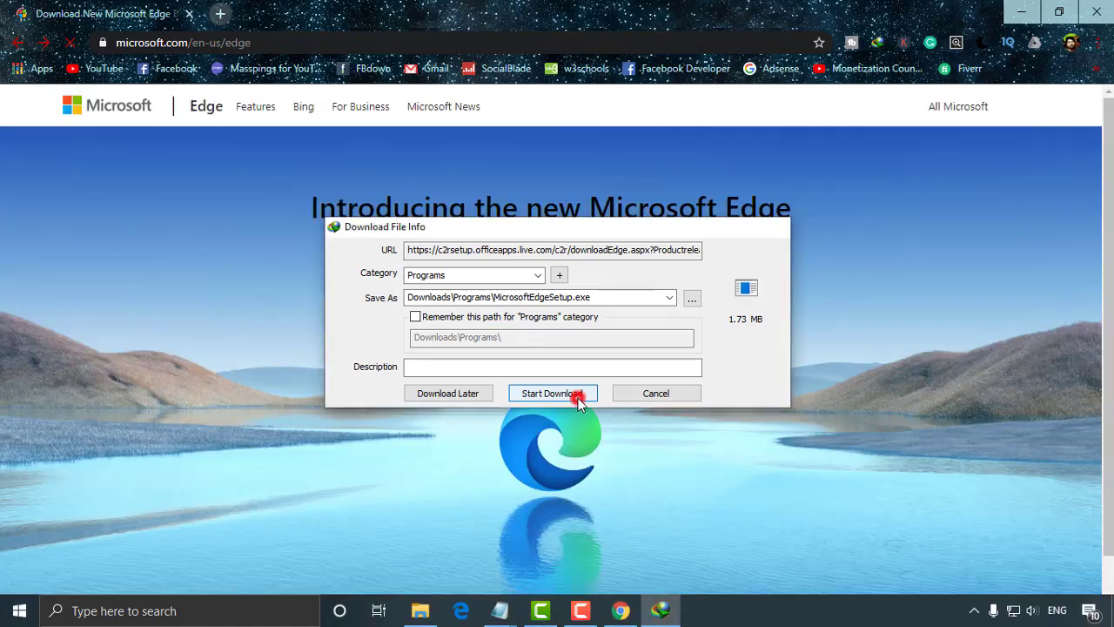
pyautogui.click(552, 394)
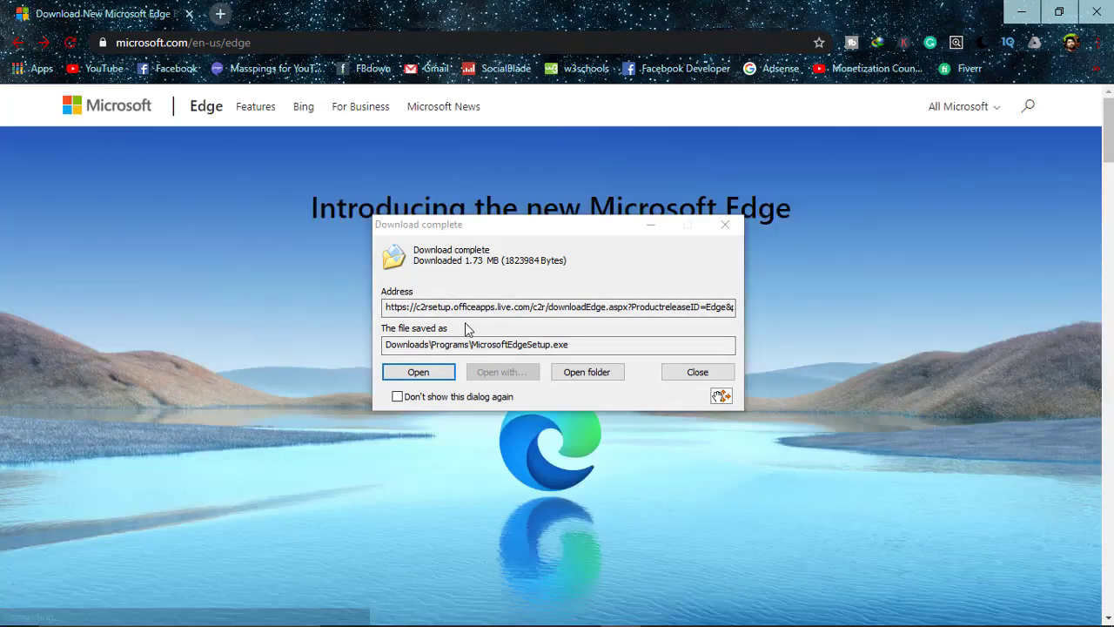
pyautogui.click(432, 372)
pyautogui.click(1023, 10)
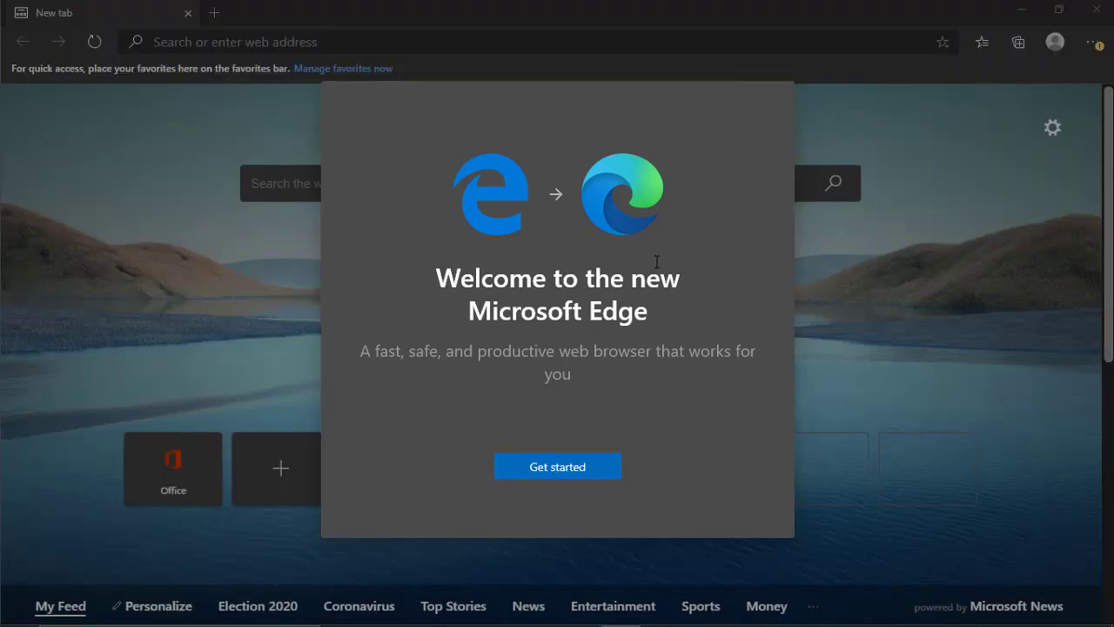
# Preview the new tab page layouts in the Edge welcome setup, confirm Inspirational, and dismiss the sync sign-in offer.
pyautogui.click(589, 471)
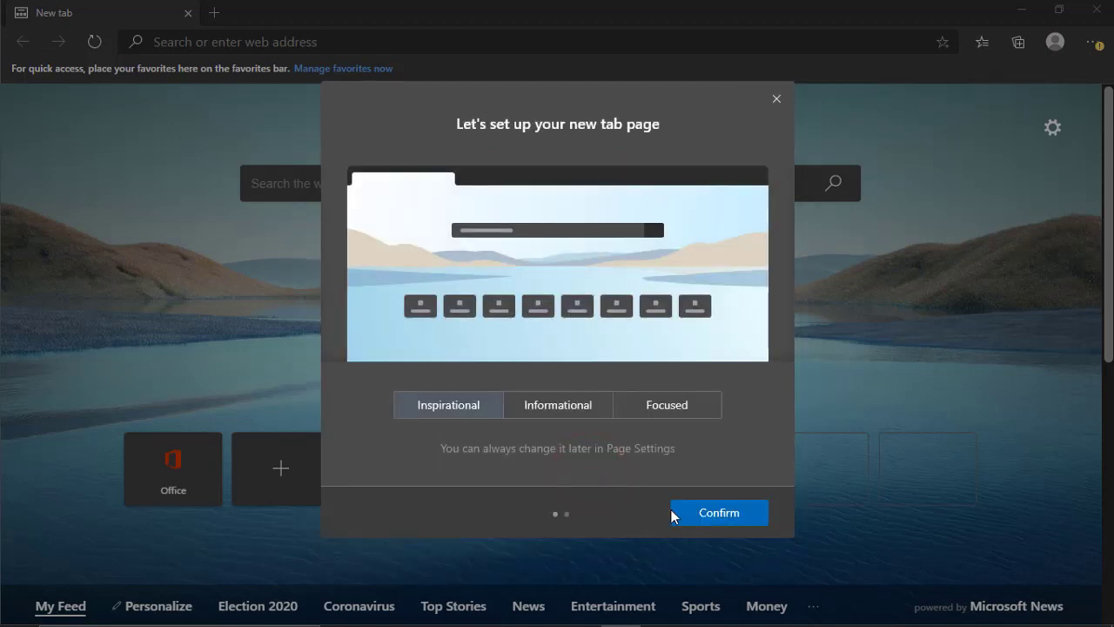
pyautogui.click(564, 406)
pyautogui.click(658, 408)
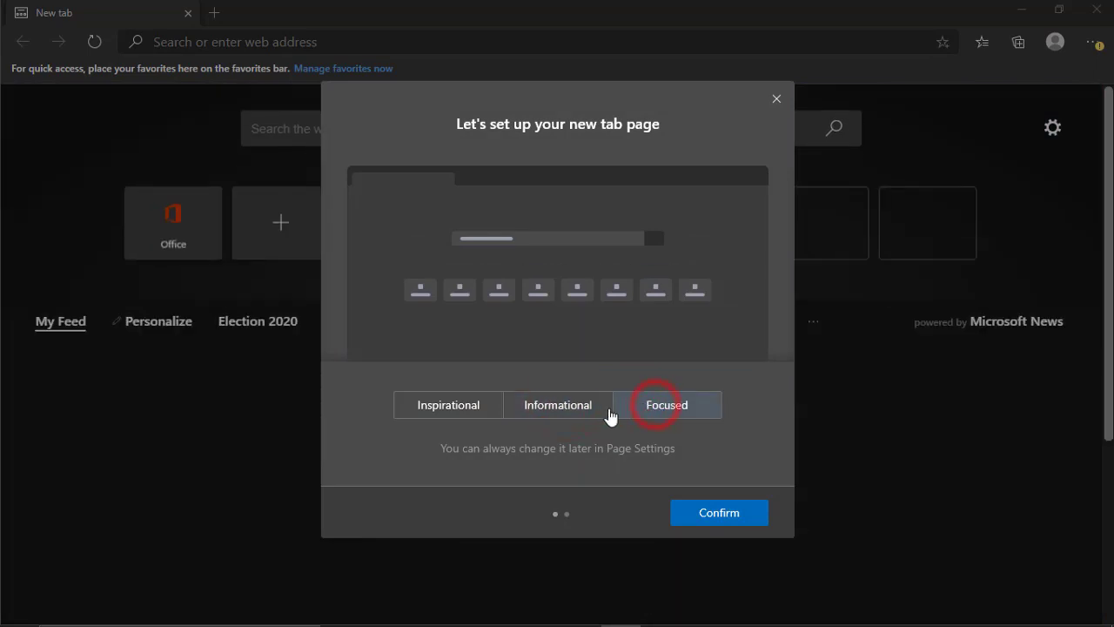
pyautogui.click(474, 405)
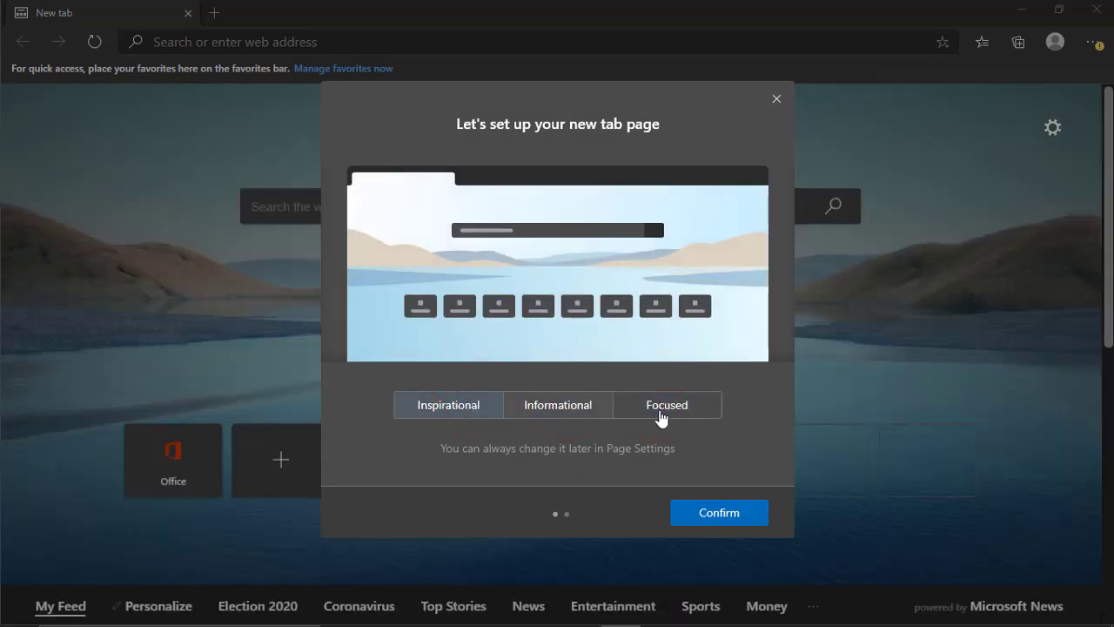
pyautogui.click(661, 416)
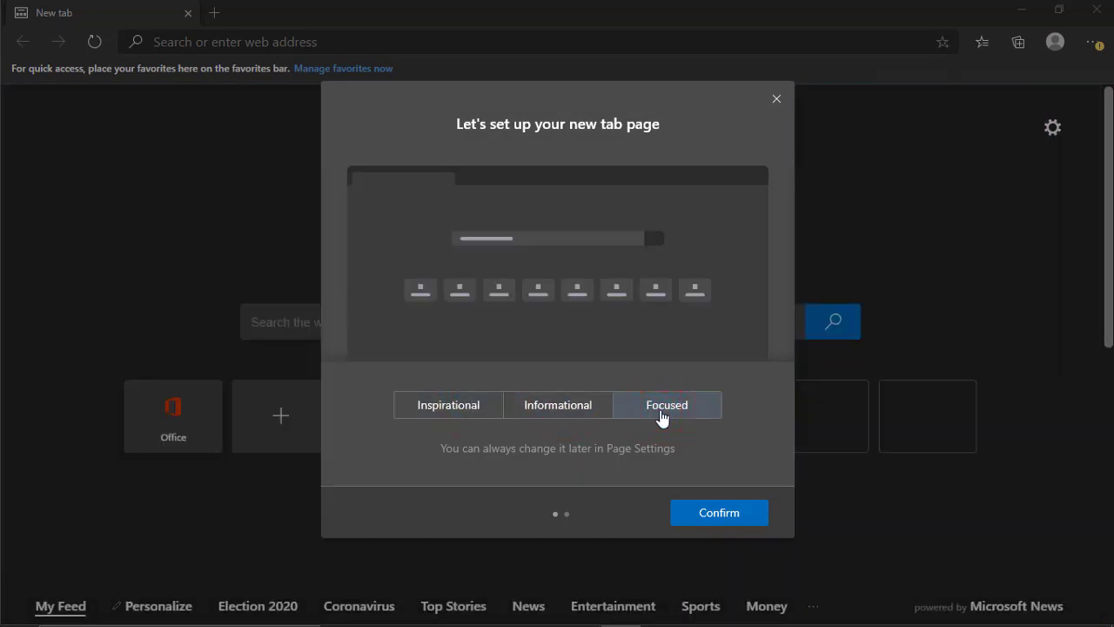
pyautogui.click(550, 411)
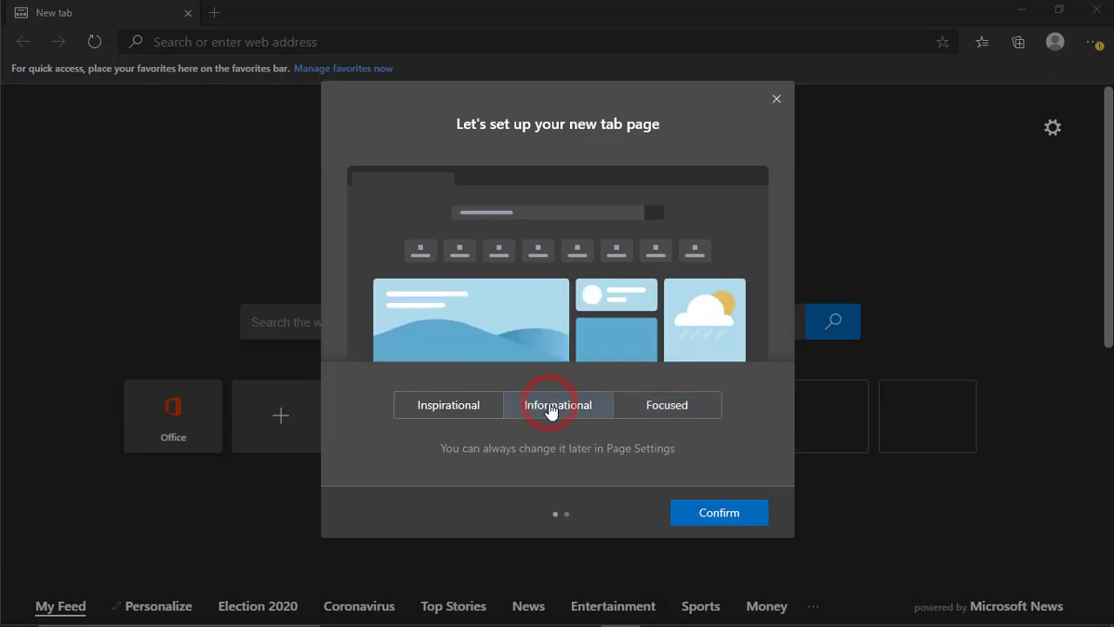
pyautogui.click(466, 414)
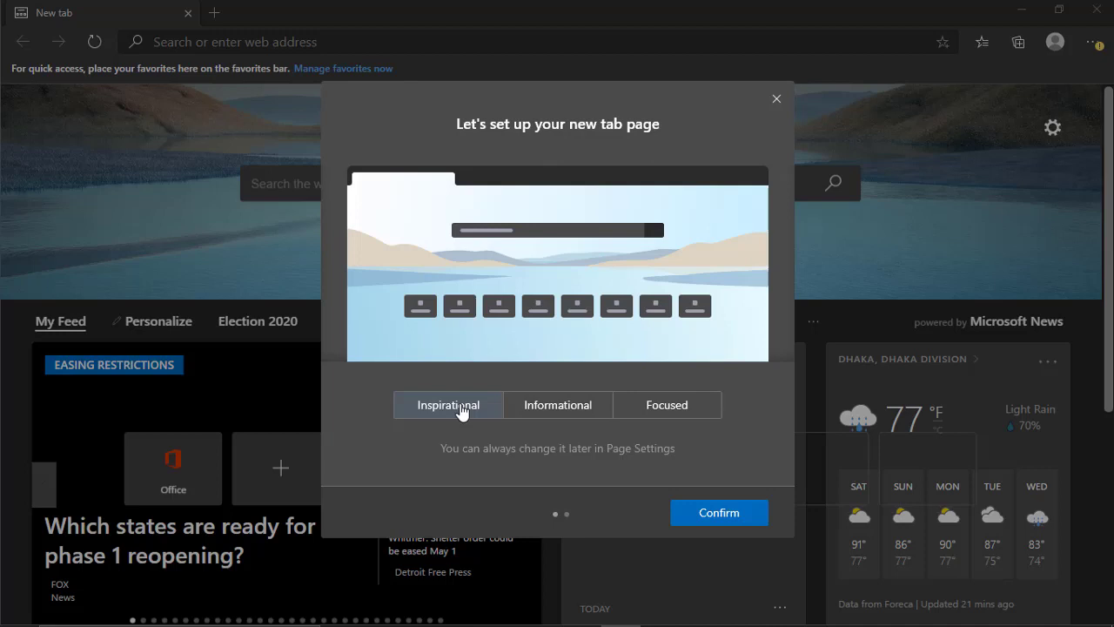
pyautogui.click(684, 510)
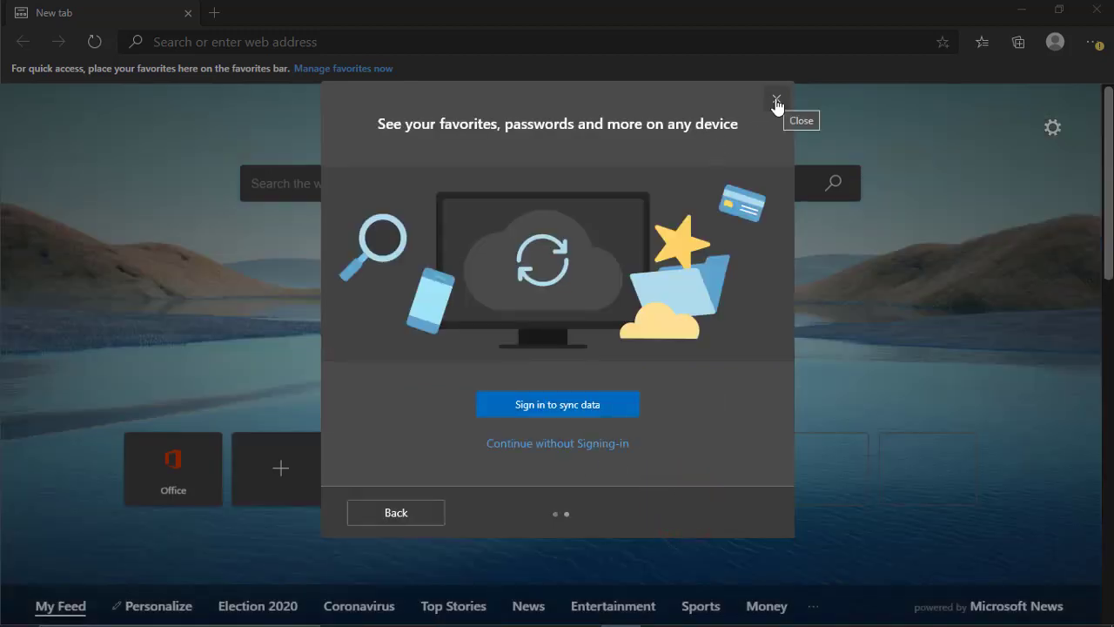
pyautogui.click(775, 100)
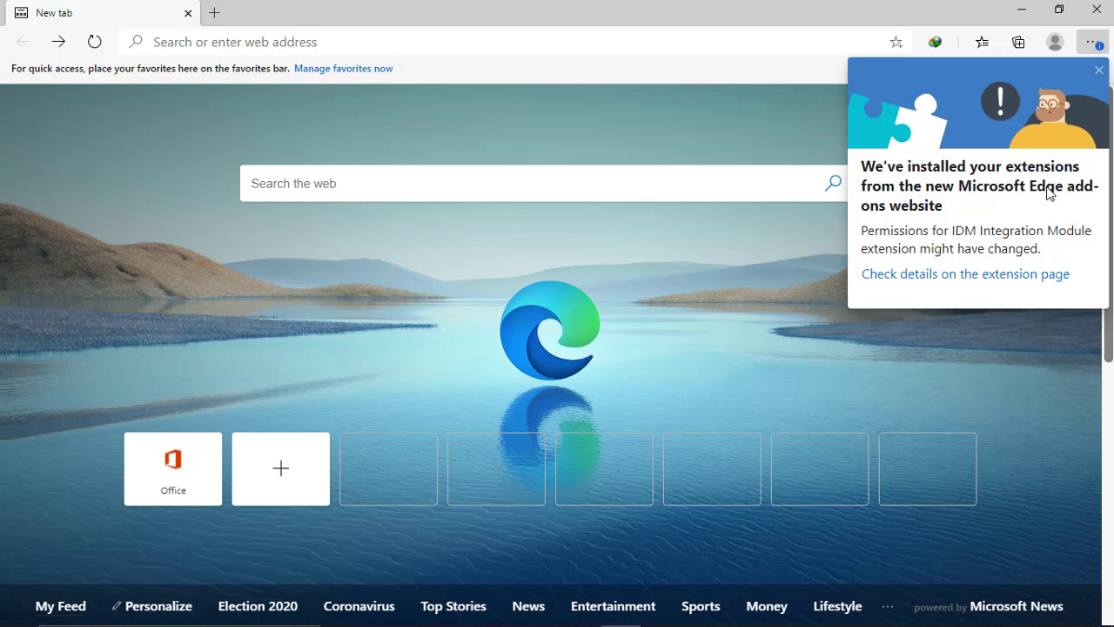
# Enable the added IDM Integration Module extension, review the installed extensions page and close it.
pyautogui.click(1092, 46)
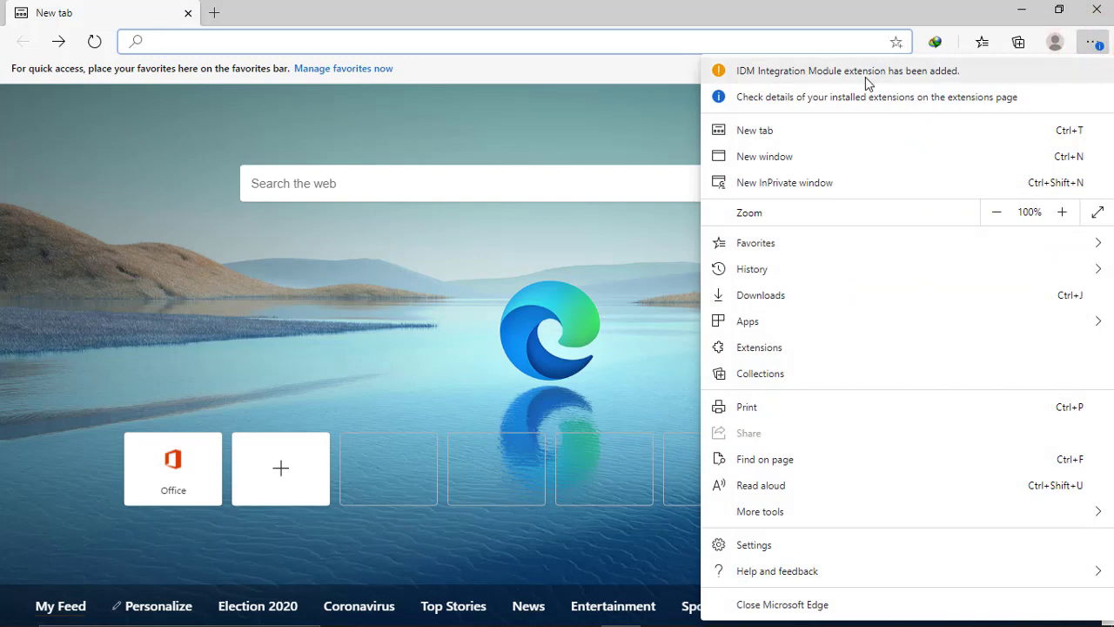
pyautogui.click(807, 73)
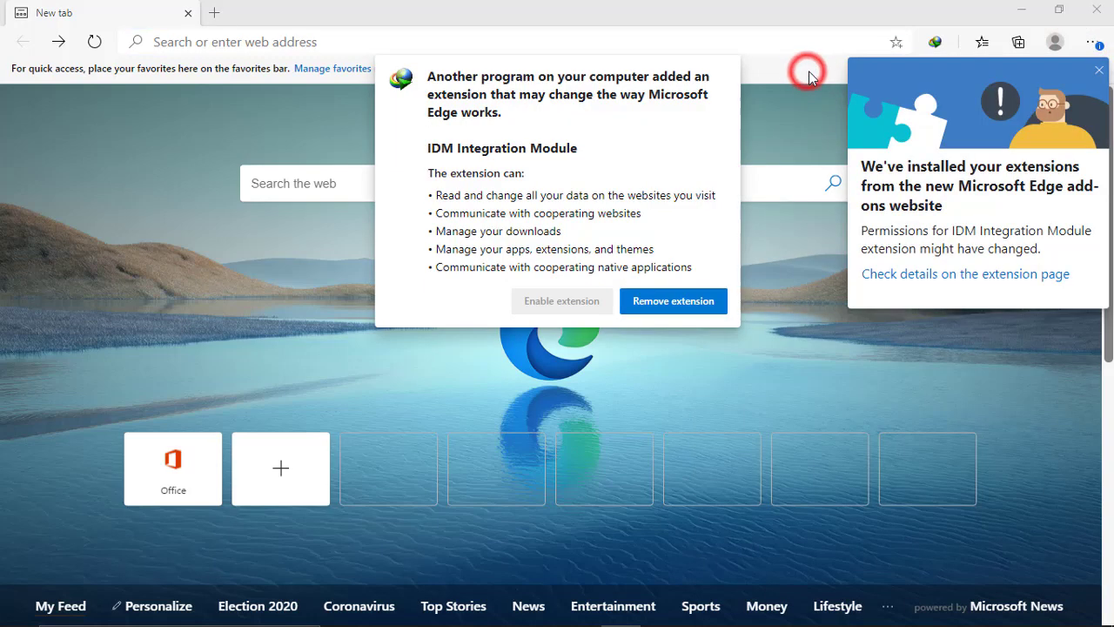
pyautogui.click(561, 301)
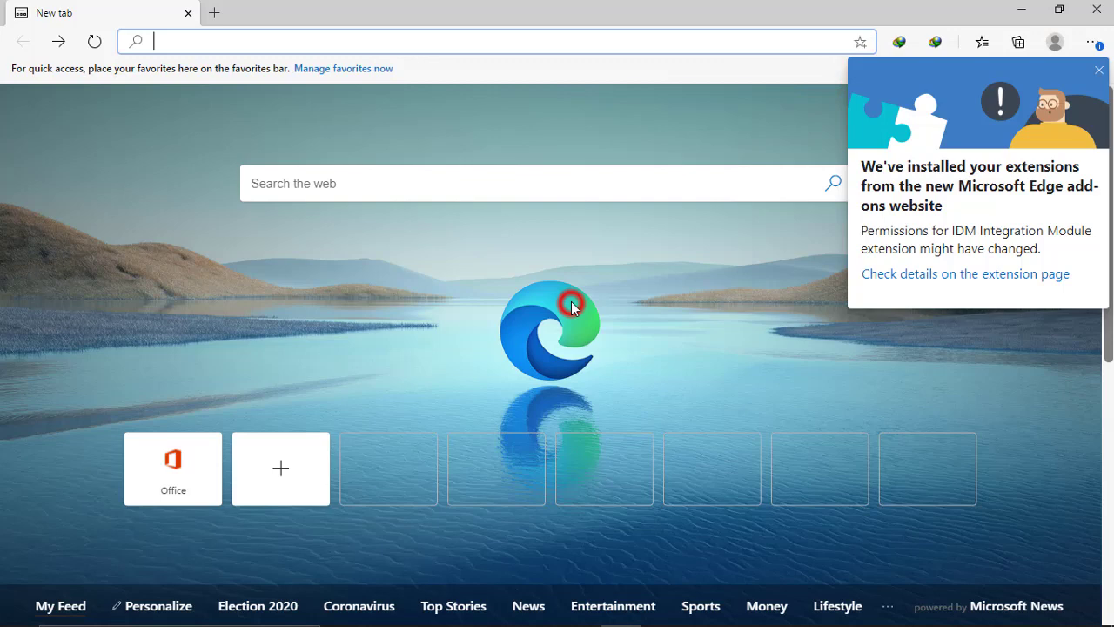
pyautogui.click(1092, 43)
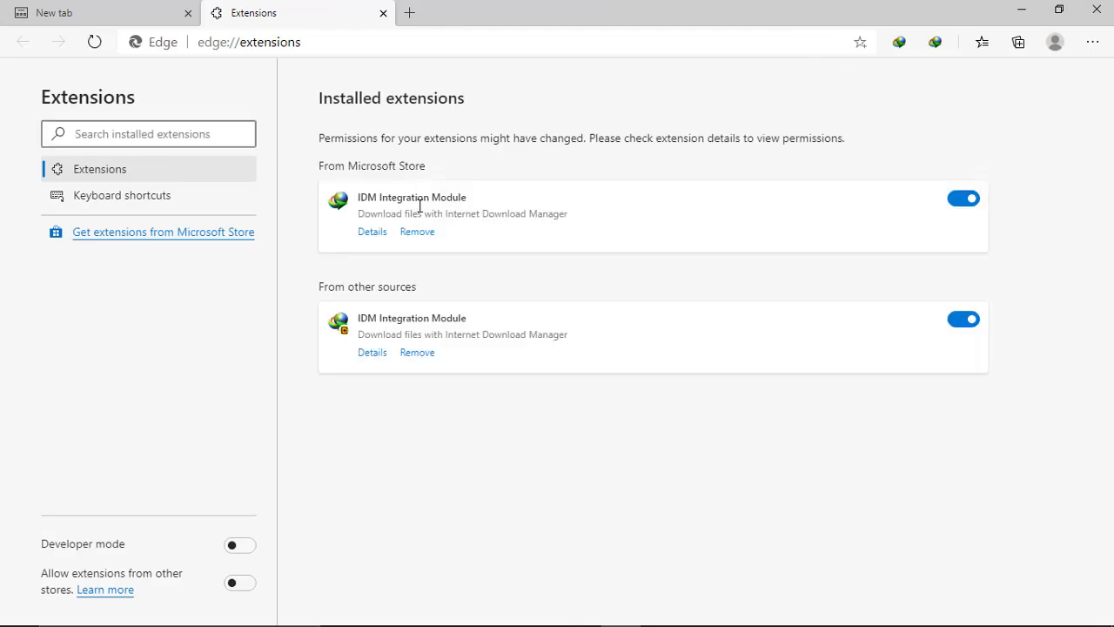
pyautogui.click(383, 13)
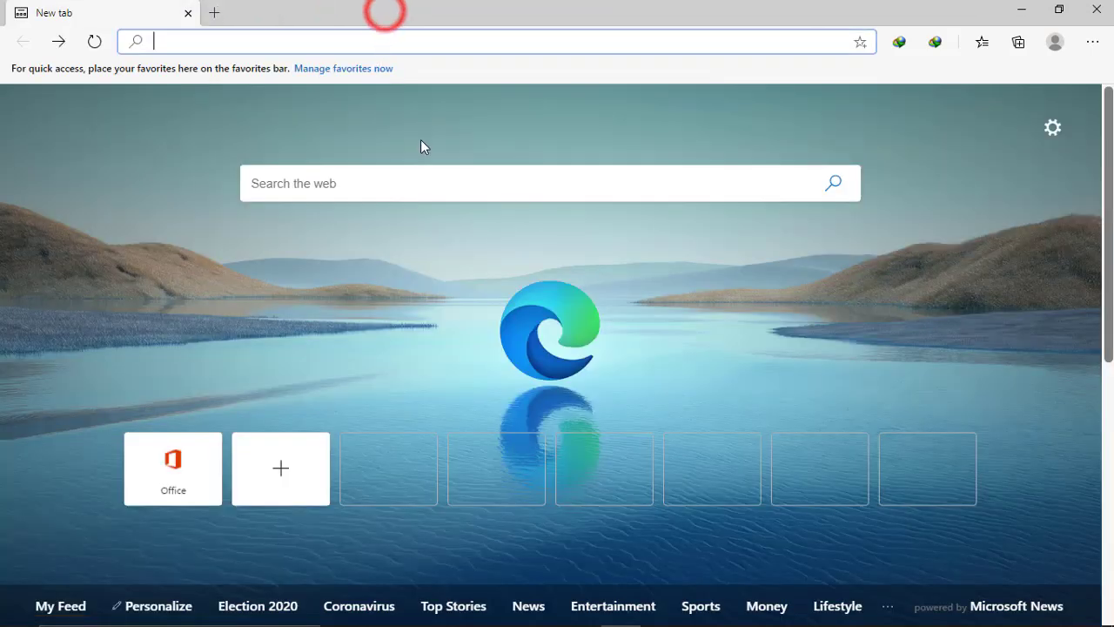
# Set the browser theme to Dark in the Appearance settings.
pyautogui.click(1095, 42)
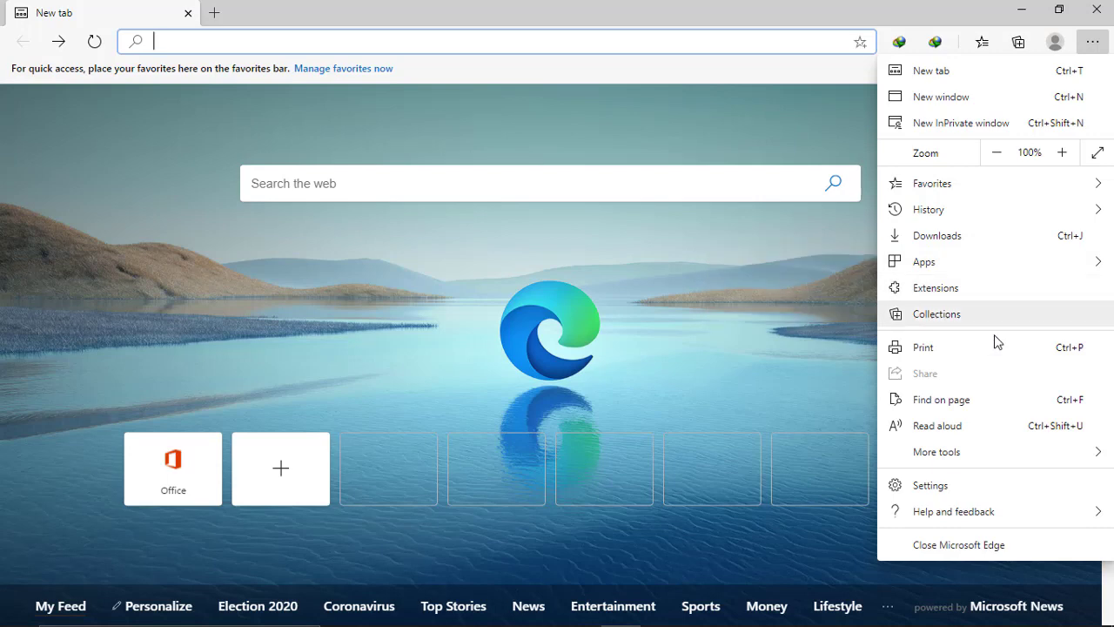
pyautogui.click(1012, 486)
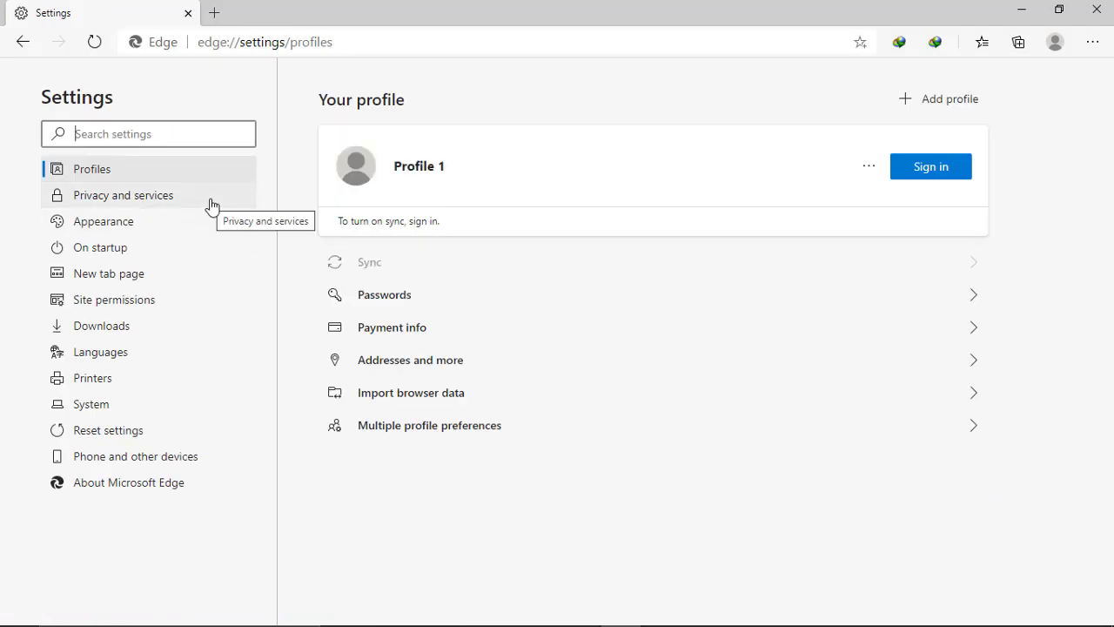
pyautogui.click(137, 193)
pyautogui.click(94, 224)
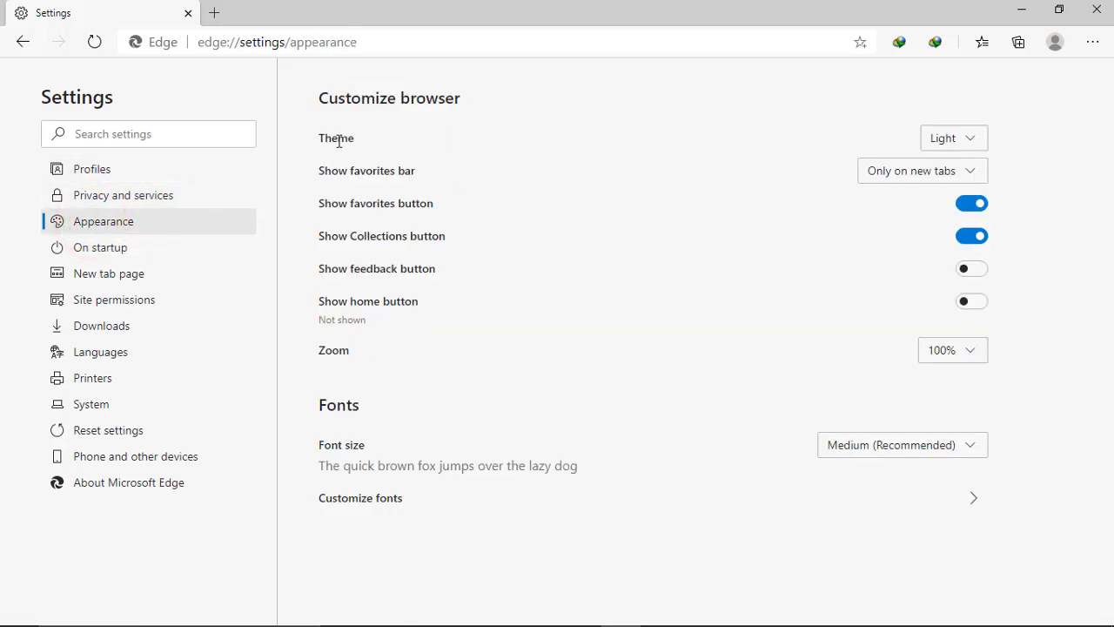
pyautogui.click(973, 139)
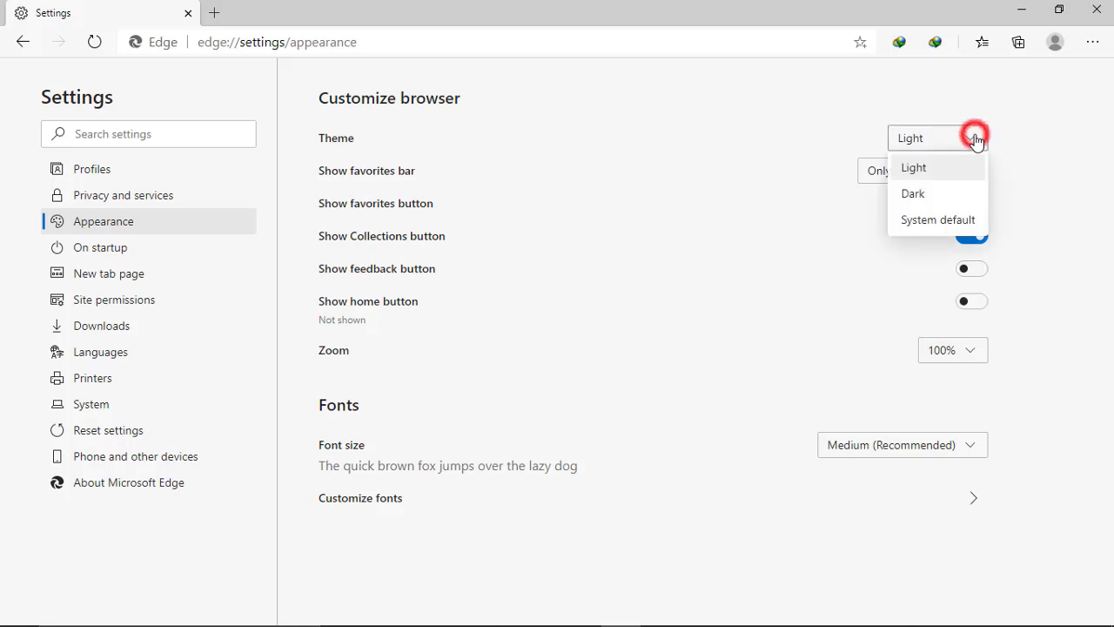
pyautogui.click(913, 196)
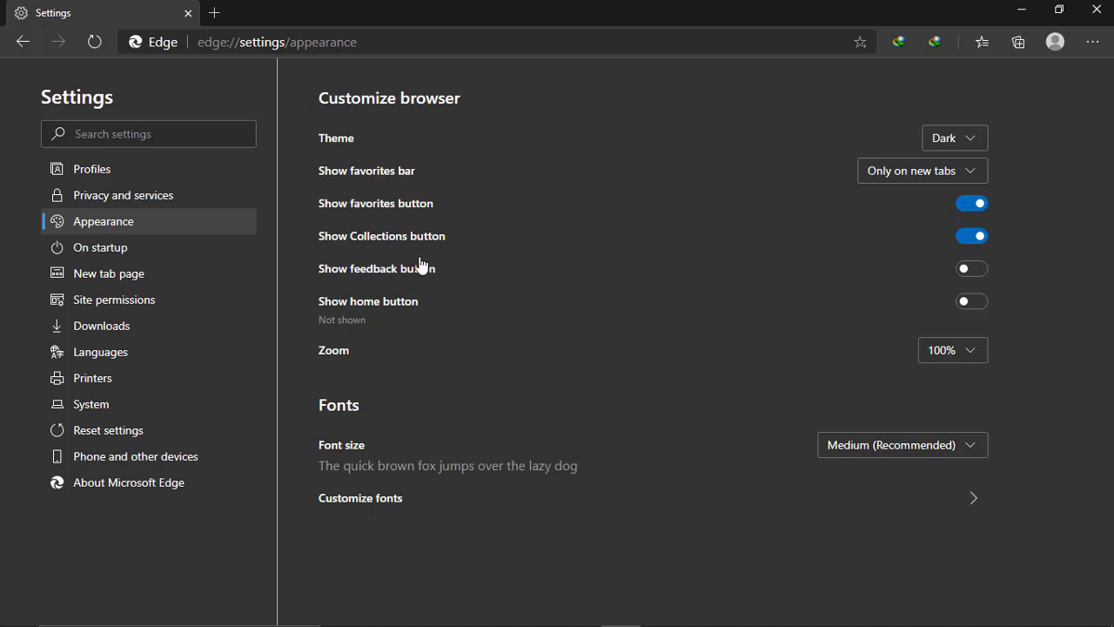
# Look through the On startup, New tab page, Site permissions, Downloads and Languages settings, and return to the new tab page.
pyautogui.click(95, 248)
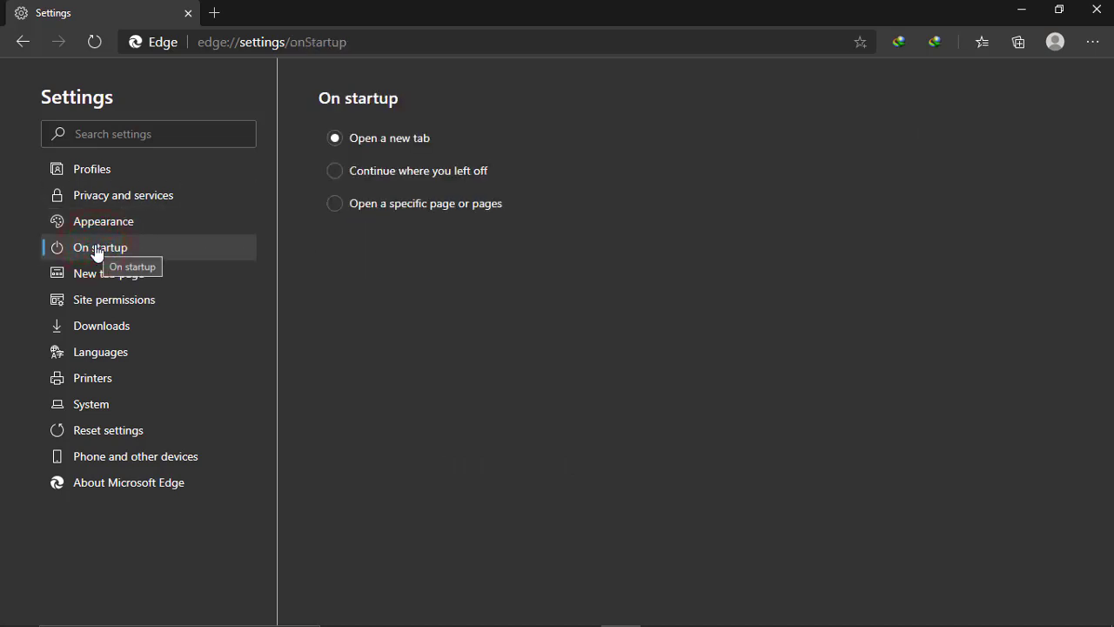
pyautogui.click(123, 278)
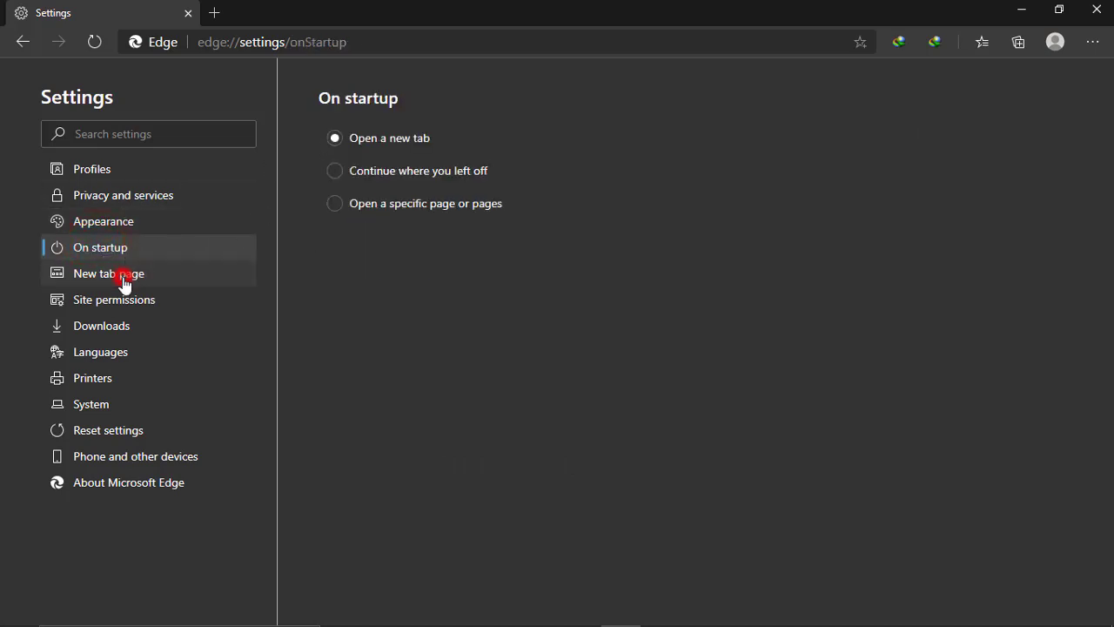
pyautogui.click(135, 307)
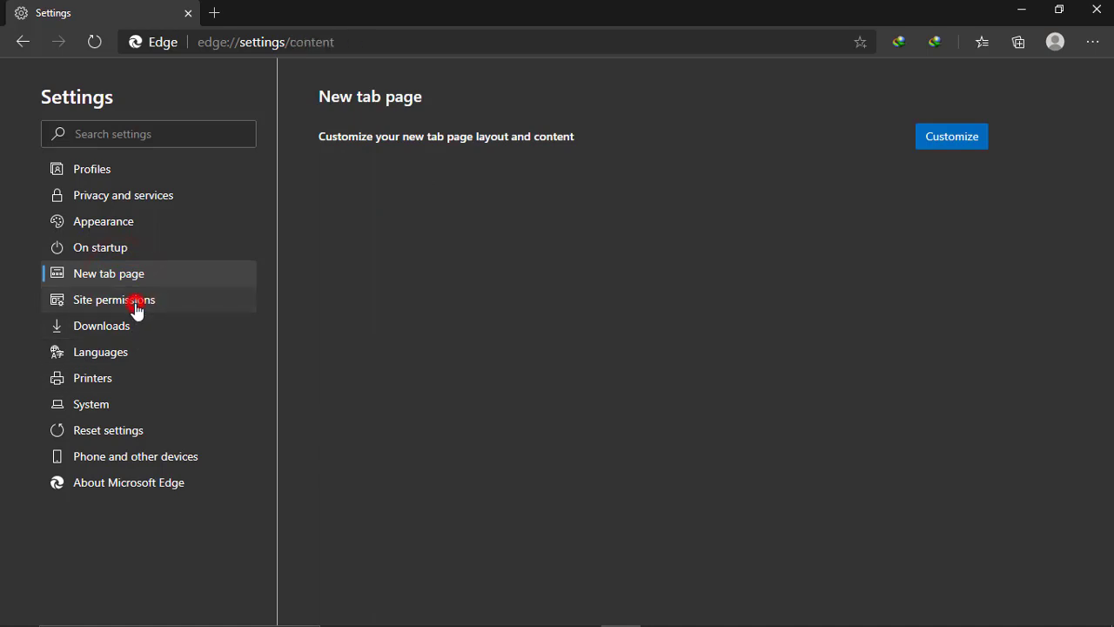
pyautogui.click(124, 327)
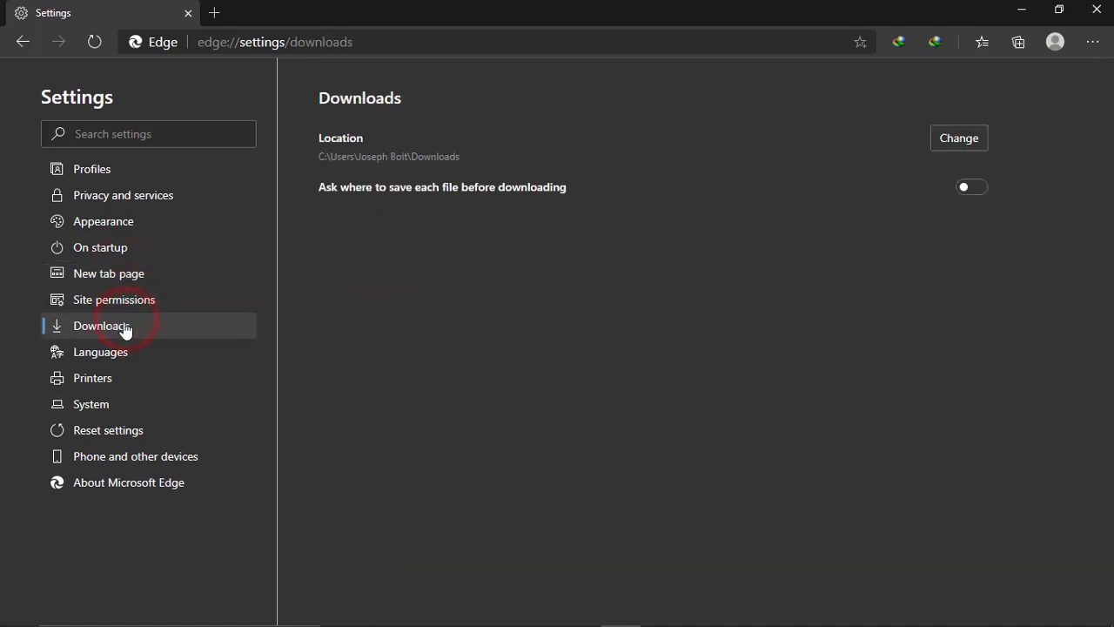
pyautogui.click(117, 352)
pyautogui.click(22, 42)
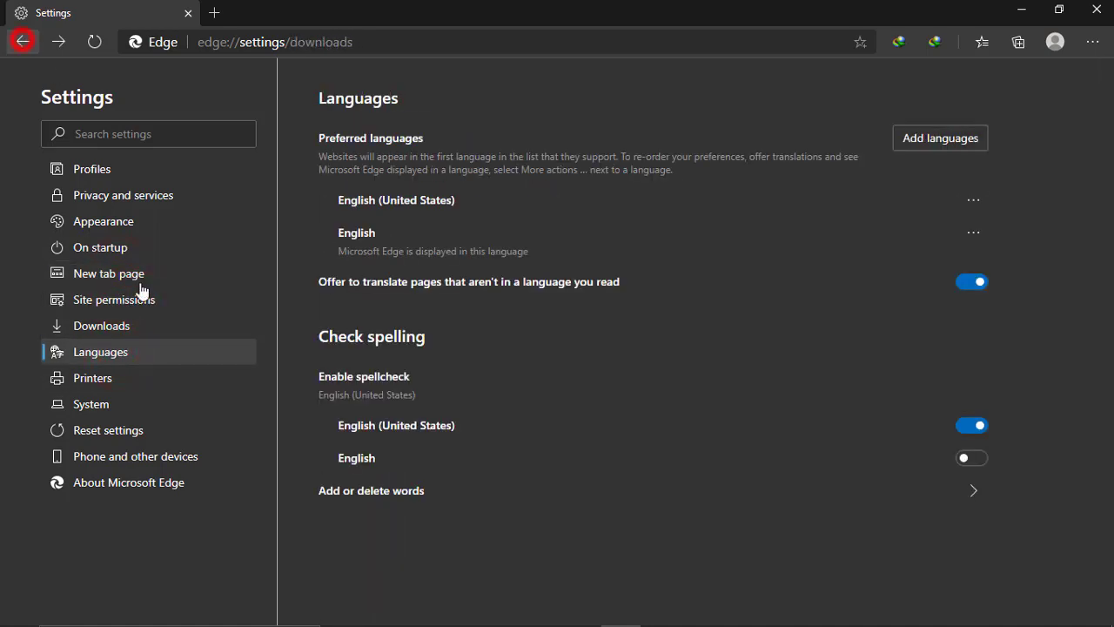
pyautogui.click(21, 43)
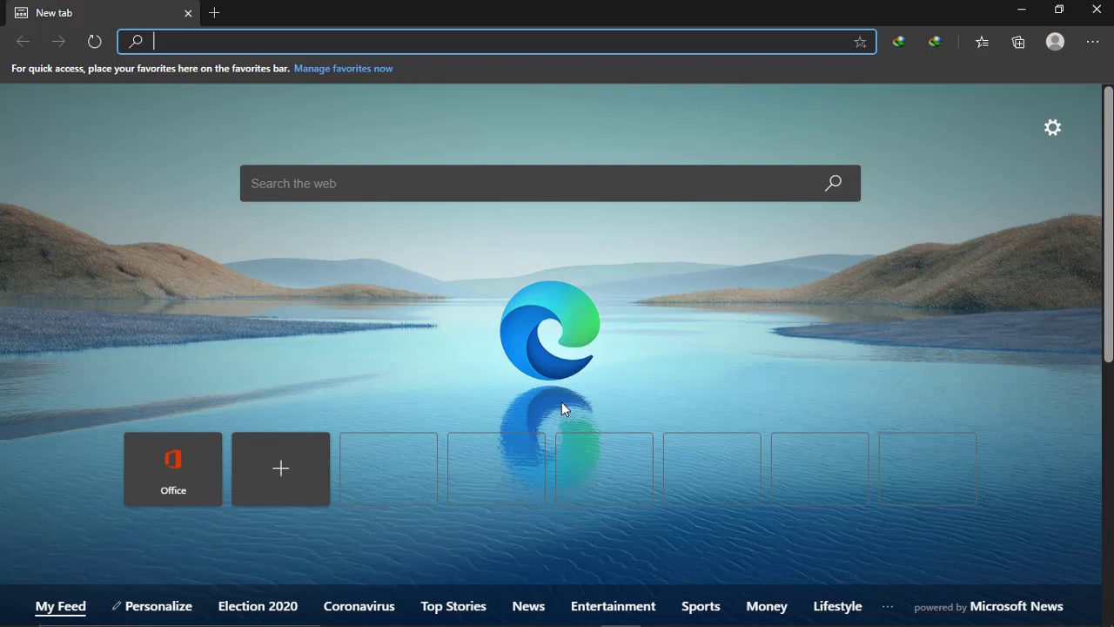
# Load the Google home page at google.com in the current browser tab.
pyautogui.write('google.com/?gws_rd=ssl')
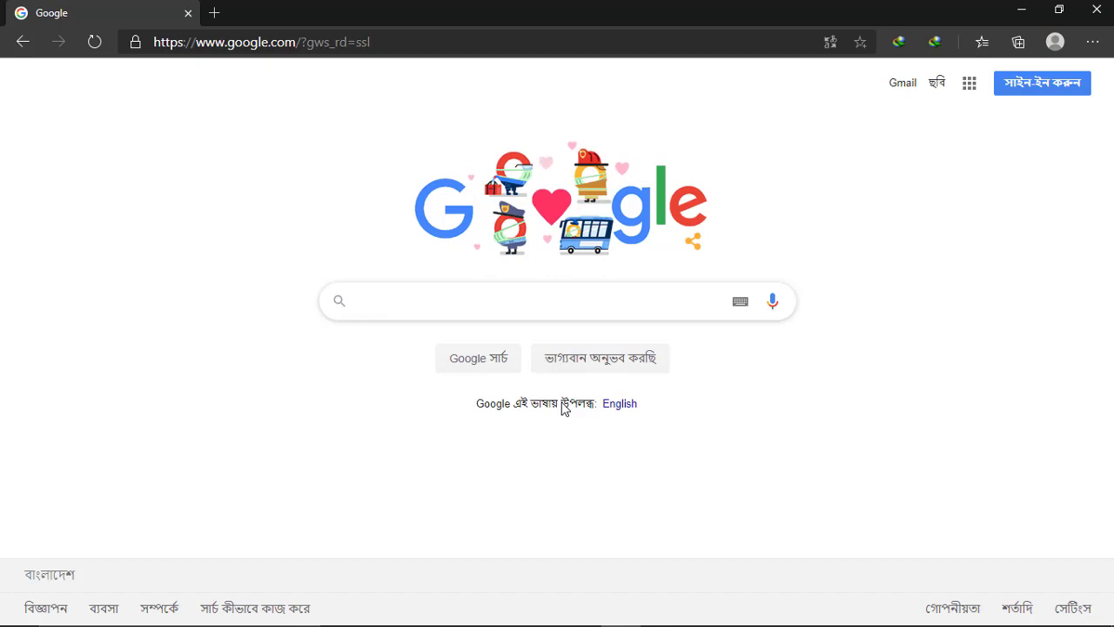
# Minimize the browser window and turn on the display of desktop icons.
pyautogui.click(1026, 12)
pyautogui.rightClick(680, 127)
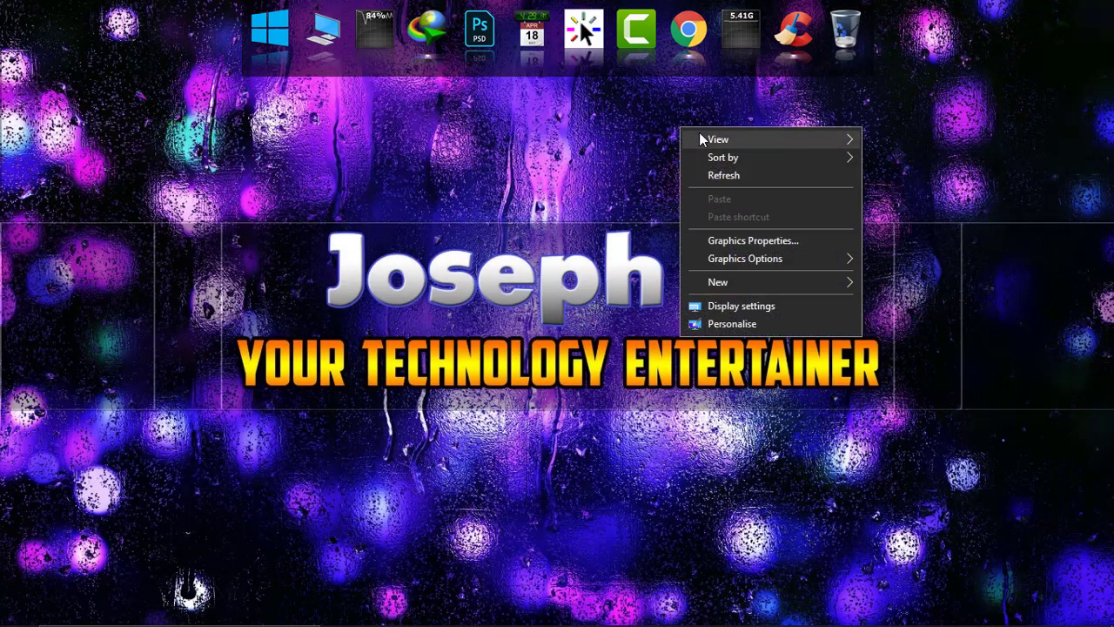
pyautogui.click(702, 139)
pyautogui.click(952, 240)
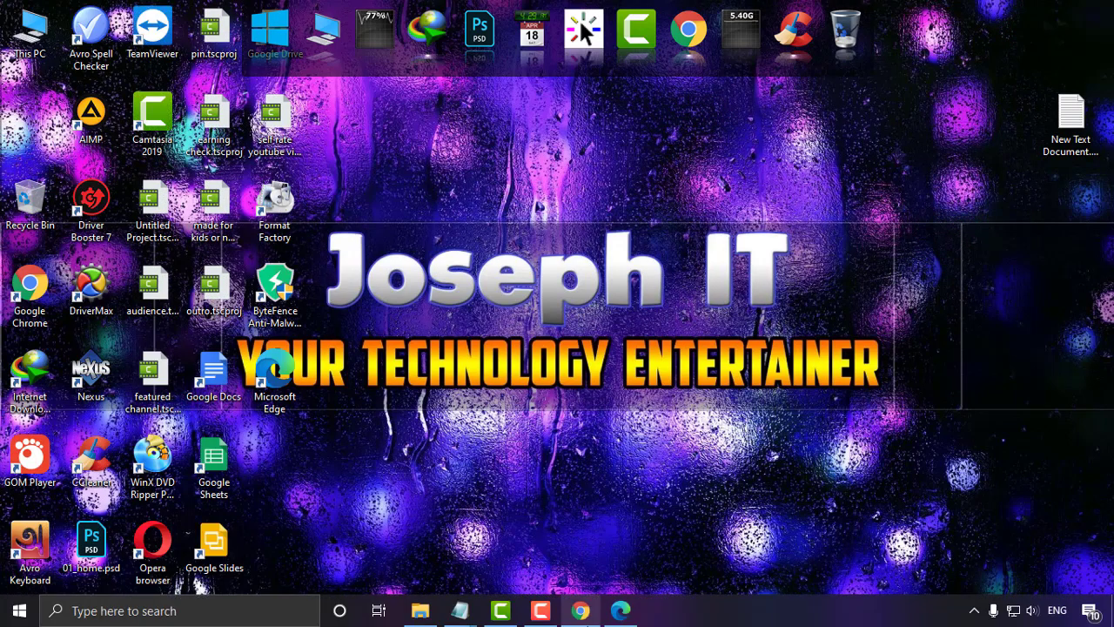
# Add the Microsoft Edge desktop shortcut to the desktop dock between Photoshop and the calendar, and open Edge from the dock.
pyautogui.moveTo(599, 617)
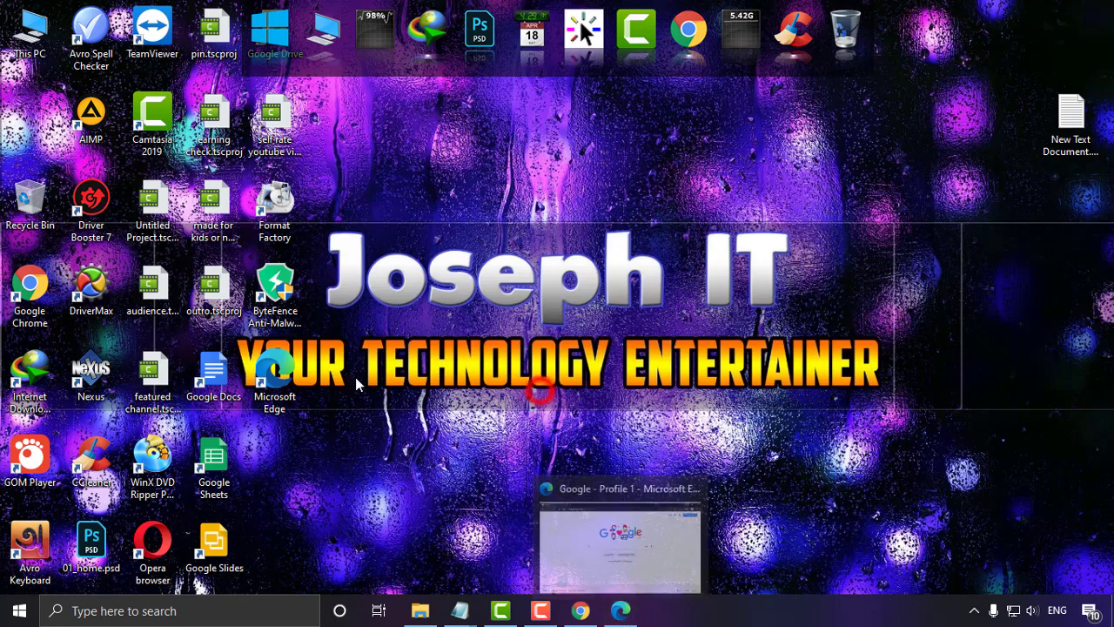
pyautogui.click(288, 370)
pyautogui.moveTo(287, 370); pyautogui.dragTo(523, 33)
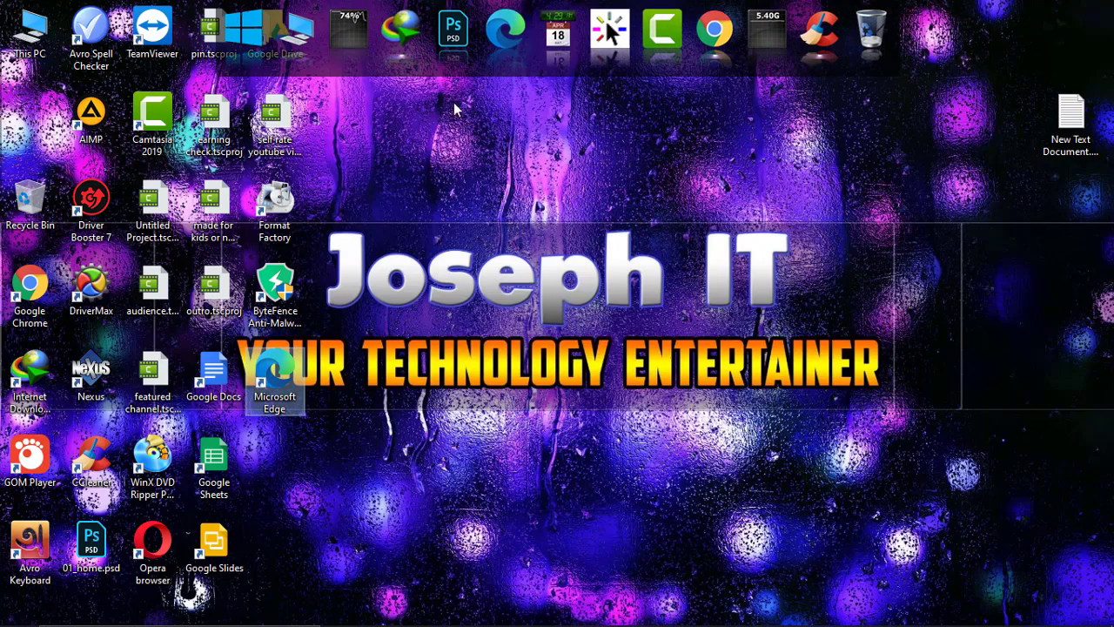
pyautogui.click(503, 35)
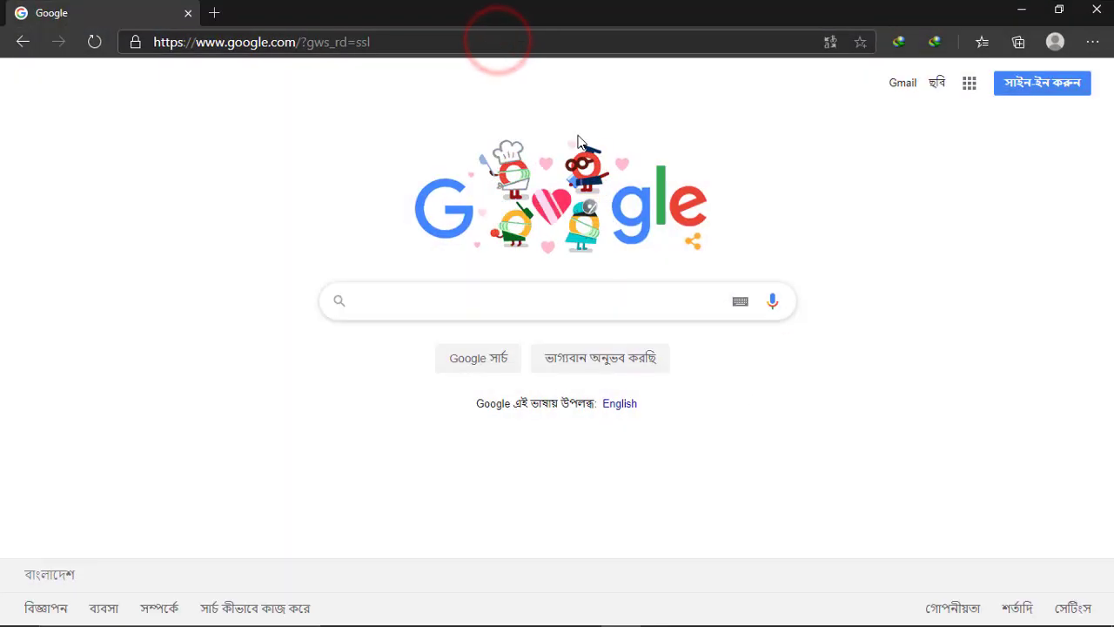
# Minimize the Edge window and hide the desktop icons again.
pyautogui.click(1025, 9)
pyautogui.rightClick(760, 155)
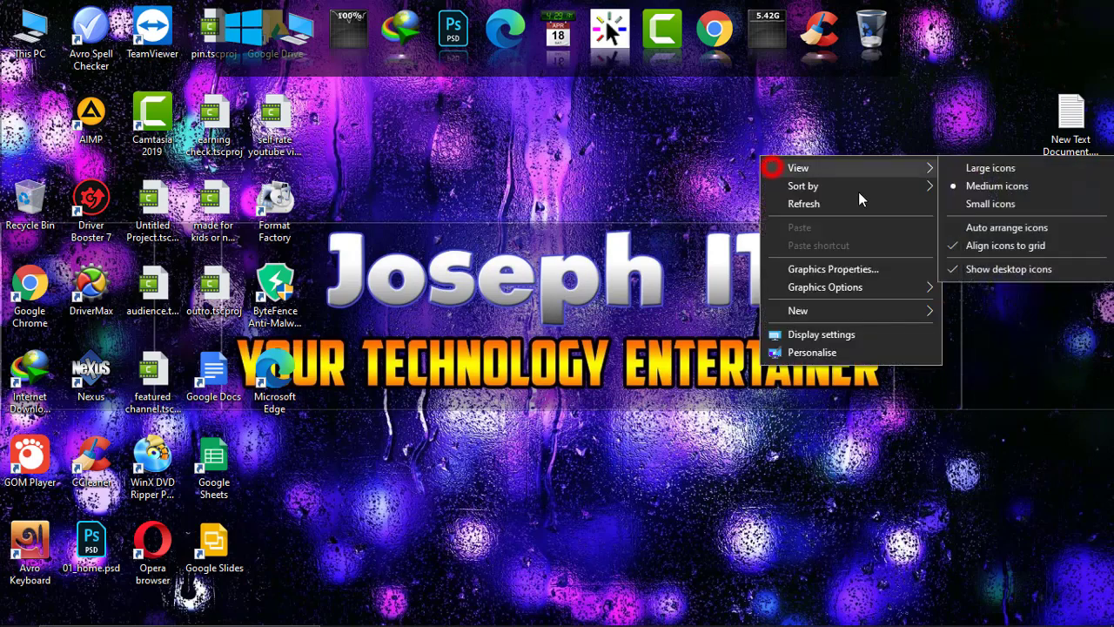
pyautogui.click(977, 267)
pyautogui.click(566, 442)
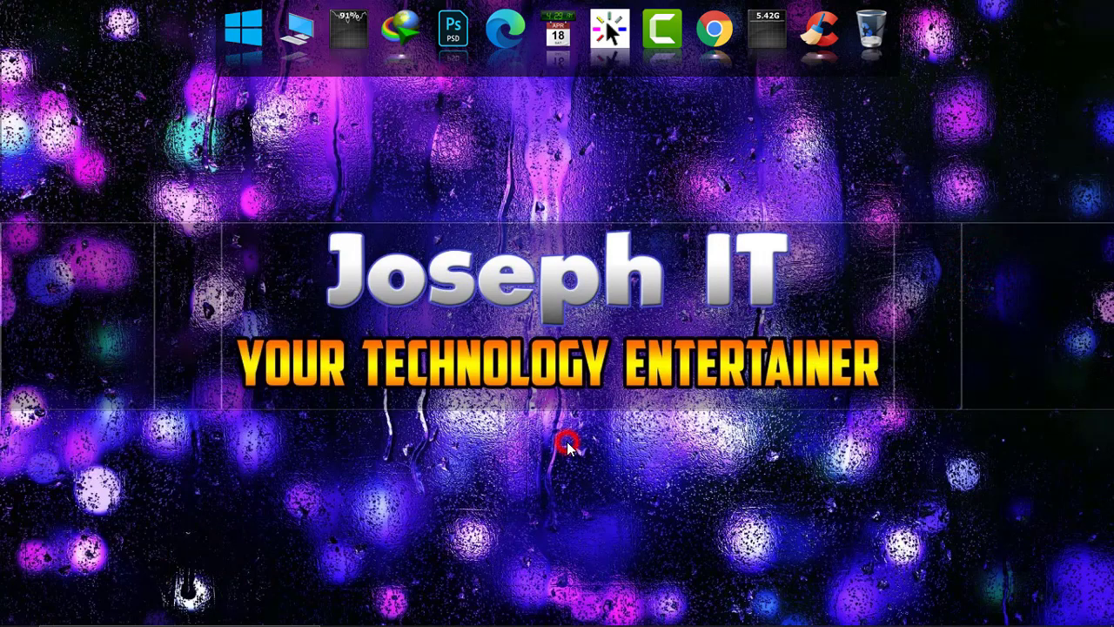